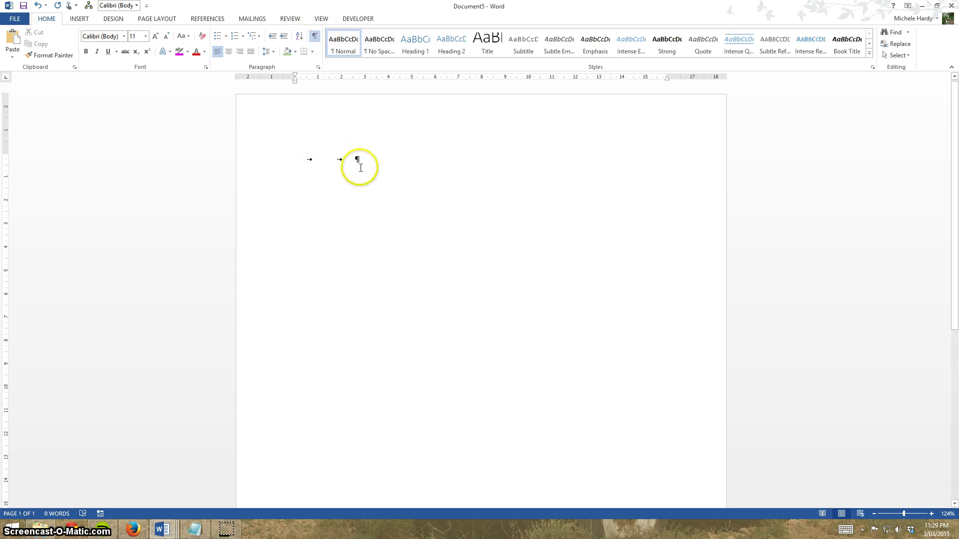
Add more tabs to the first line so it holds four tab characters
{"action": "key", "text": "Tab"}
{"action": "key", "text": "Tab"}
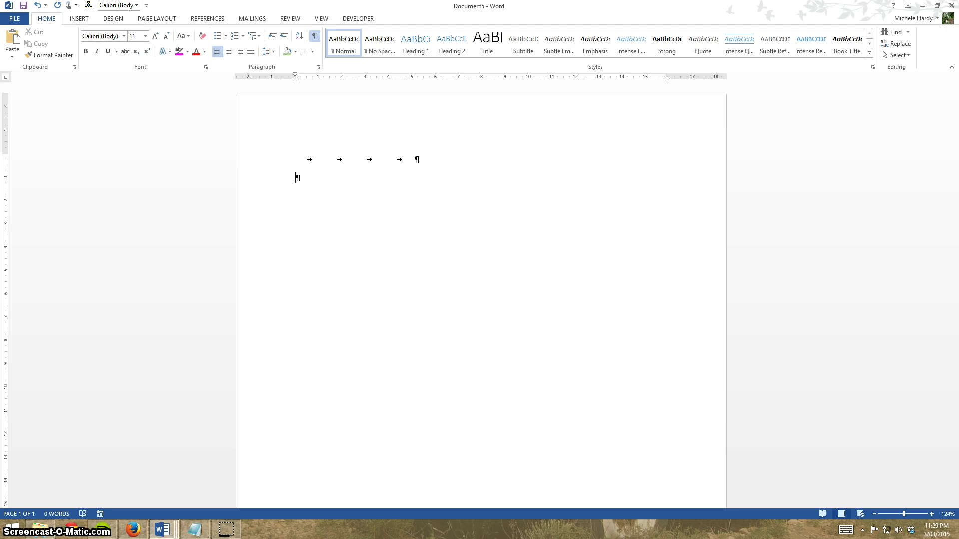
Set left tab stops near 1 cm and 3 cm on the empty paragraph
{"action": "left_click", "coordinate": [6, 78]}
{"action": "left_click", "coordinate": [6, 78]}
{"action": "left_click", "coordinate": [7, 77]}
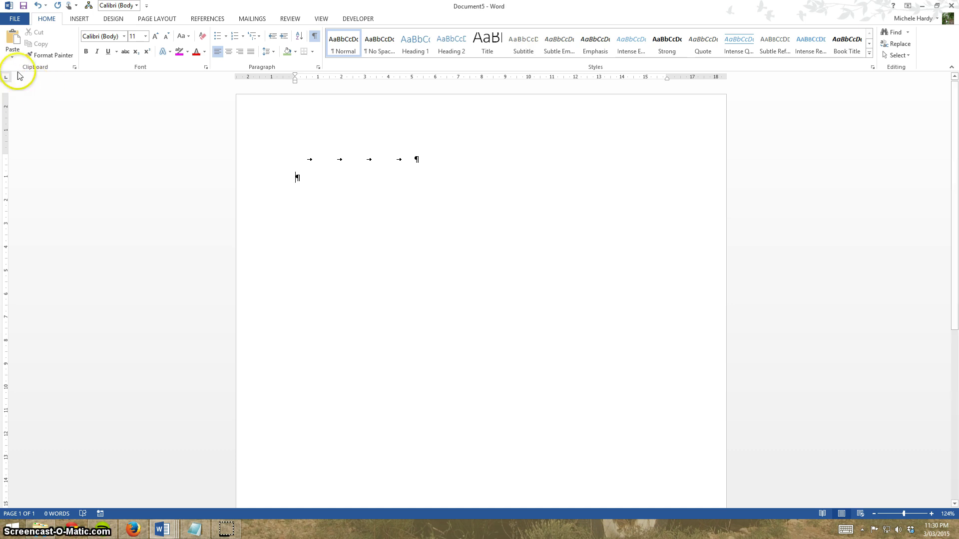
{"action": "left_click", "coordinate": [60, 133]}
{"action": "left_click", "coordinate": [13, 97]}
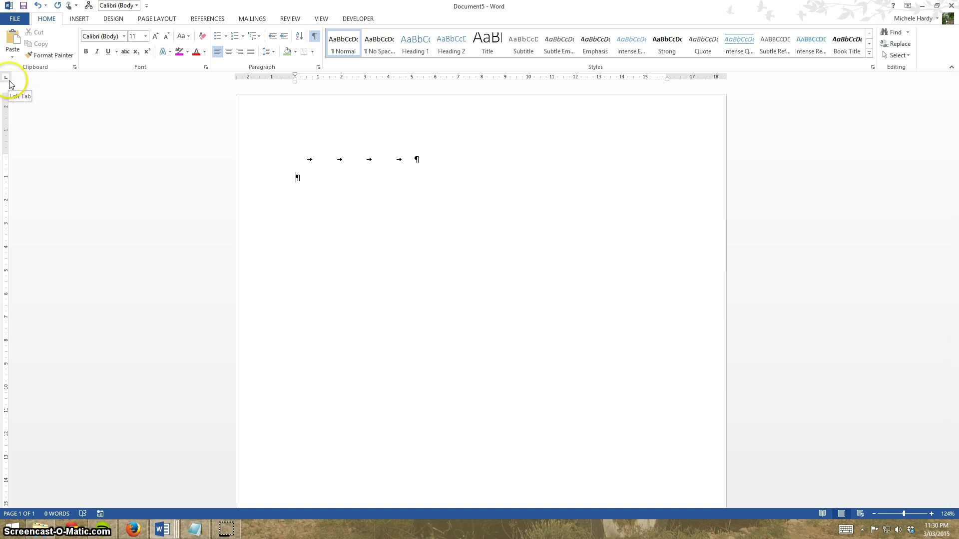
{"action": "left_click", "coordinate": [314, 78]}
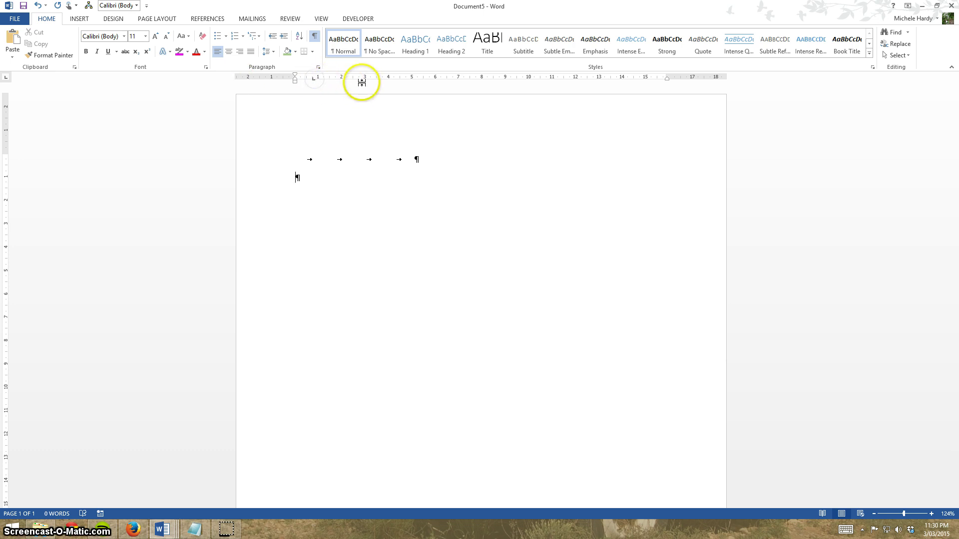
{"action": "left_click", "coordinate": [370, 80]}
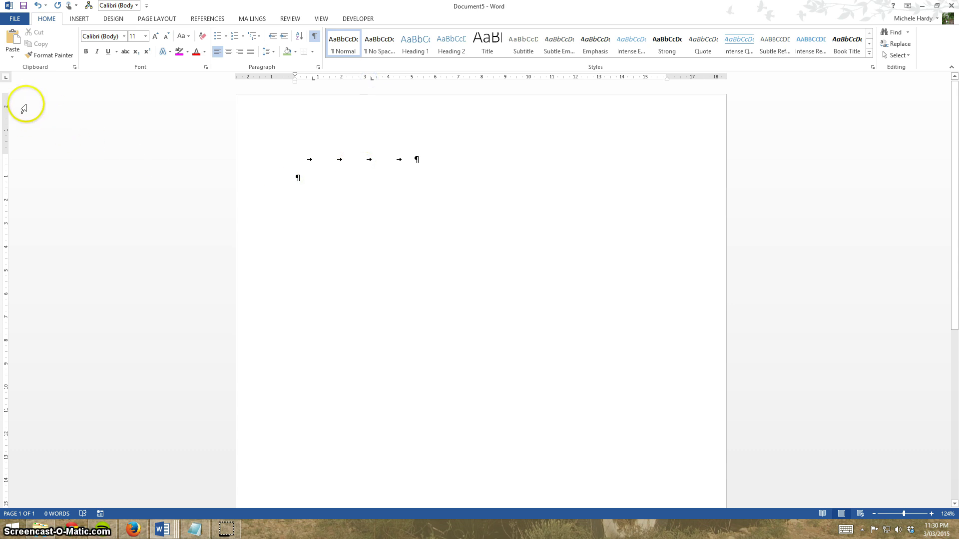
Add centre tab stops near 7 and 10 cm and a right tab stop near 13 cm
{"action": "left_click", "coordinate": [7, 77]}
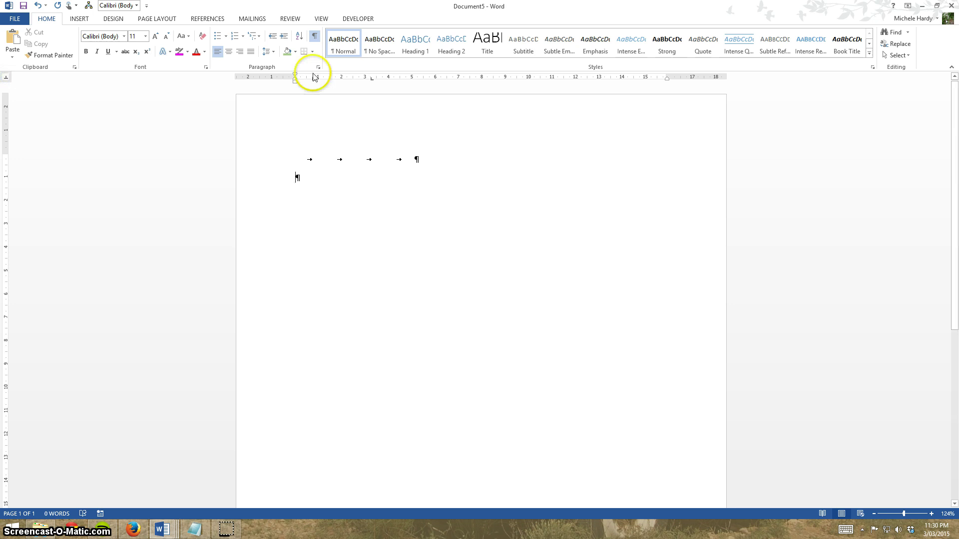
{"action": "left_click", "coordinate": [454, 79]}
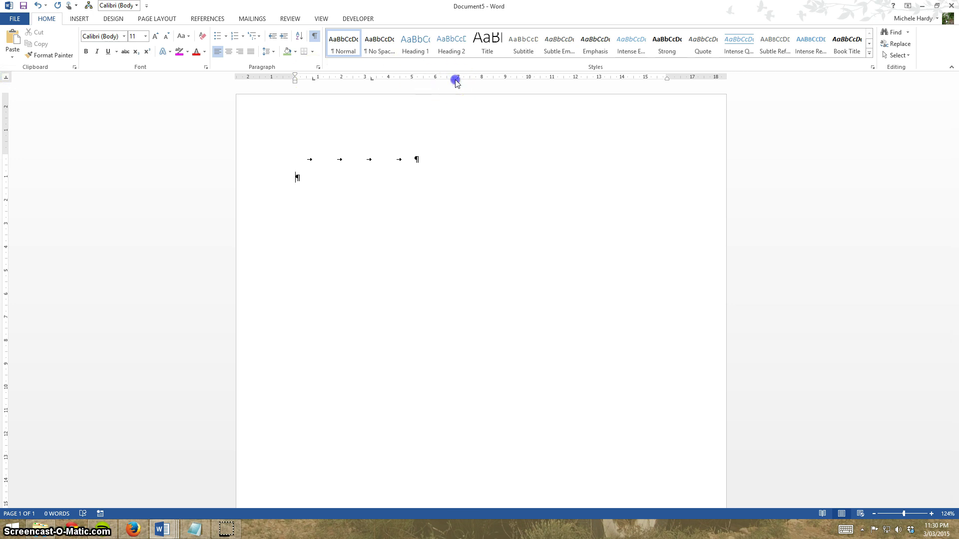
{"action": "left_click", "coordinate": [524, 79]}
{"action": "left_click", "coordinate": [5, 77]}
{"action": "left_click", "coordinate": [593, 80]}
{"action": "left_click", "coordinate": [338, 245]}
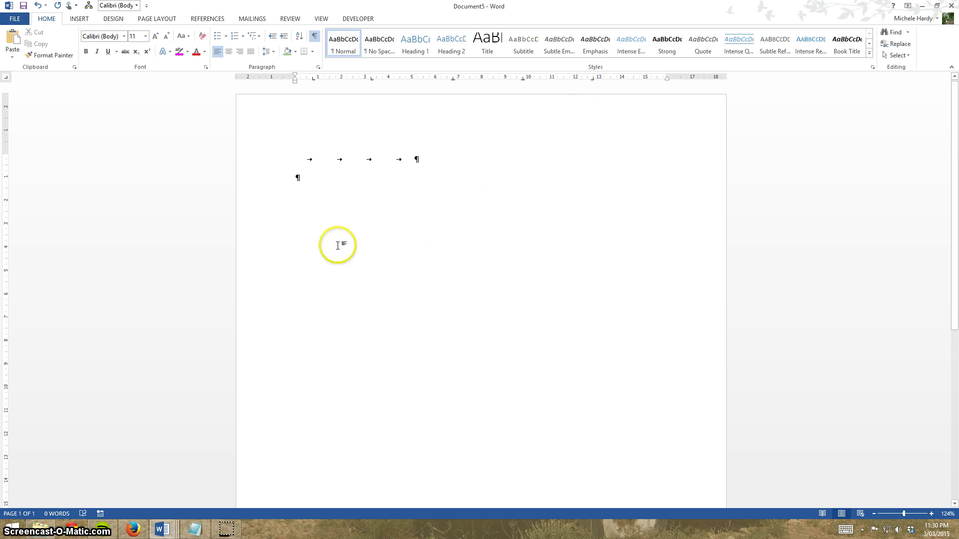
Type Left, left, centre, centre and right at the successive tab stops
{"action": "key", "text": "Tab"}
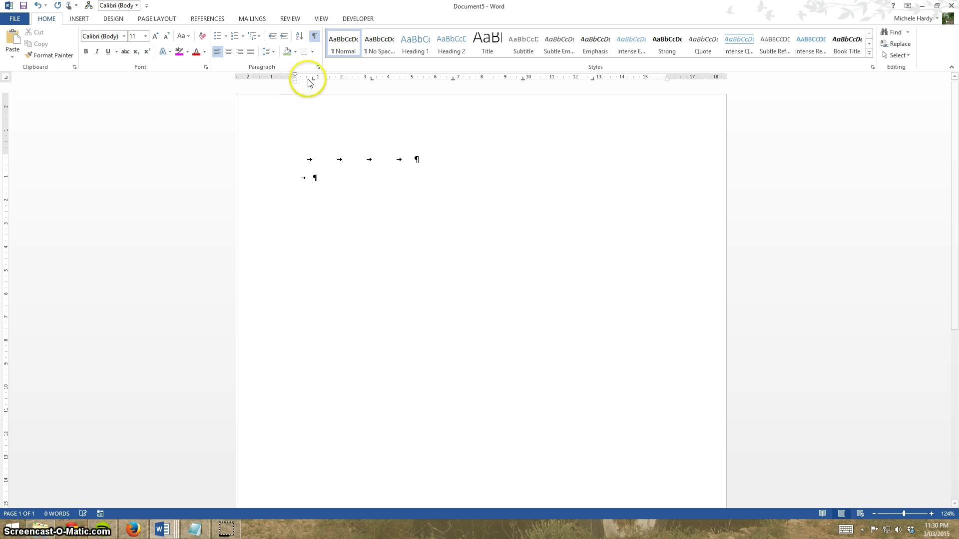
{"action": "type", "text": "le"}
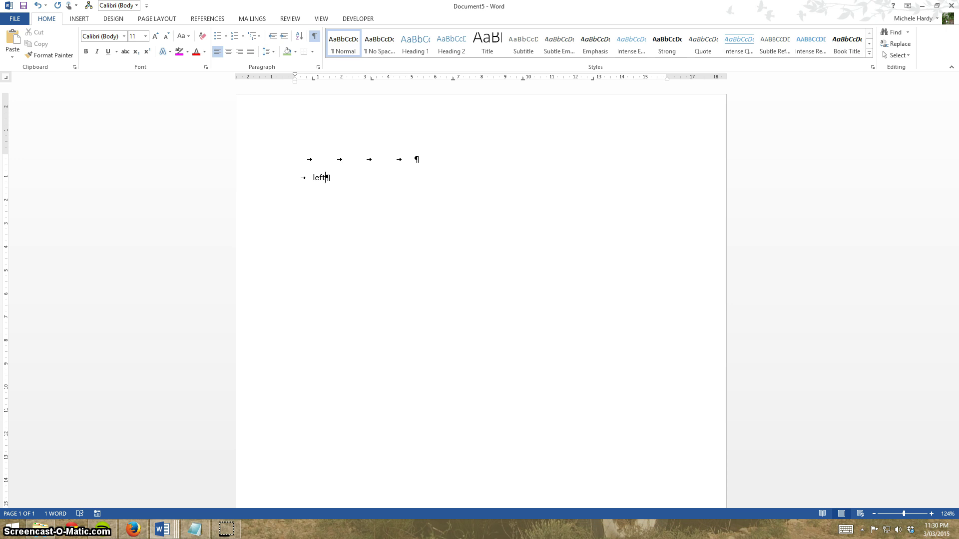
{"action": "type", "text": "ft"}
{"action": "key", "text": "Tab"}
{"action": "type", "text": "left"}
{"action": "key", "text": "Tab"}
{"action": "type", "text": "centre\t"}
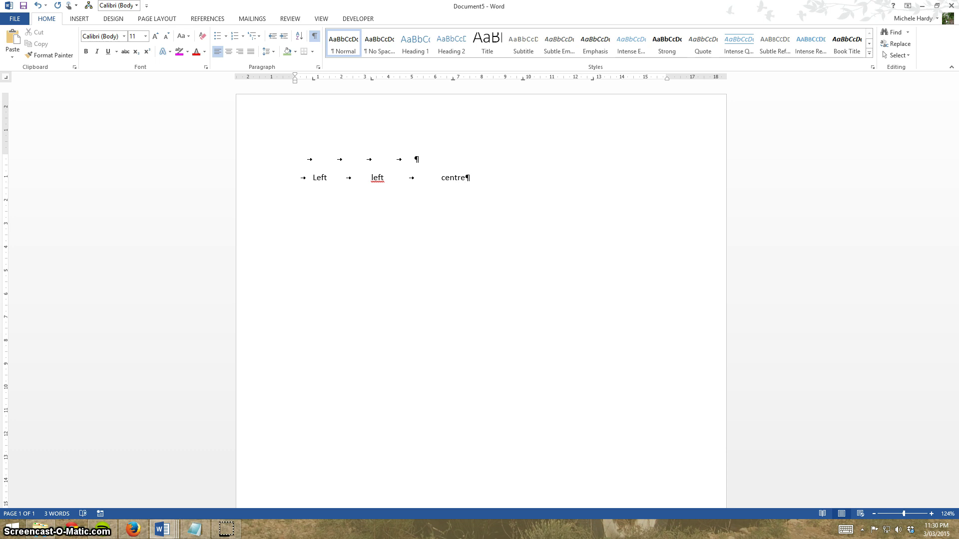
{"action": "type", "text": "centre"}
{"action": "key", "text": "Tab"}
{"action": "type", "text": "r"}
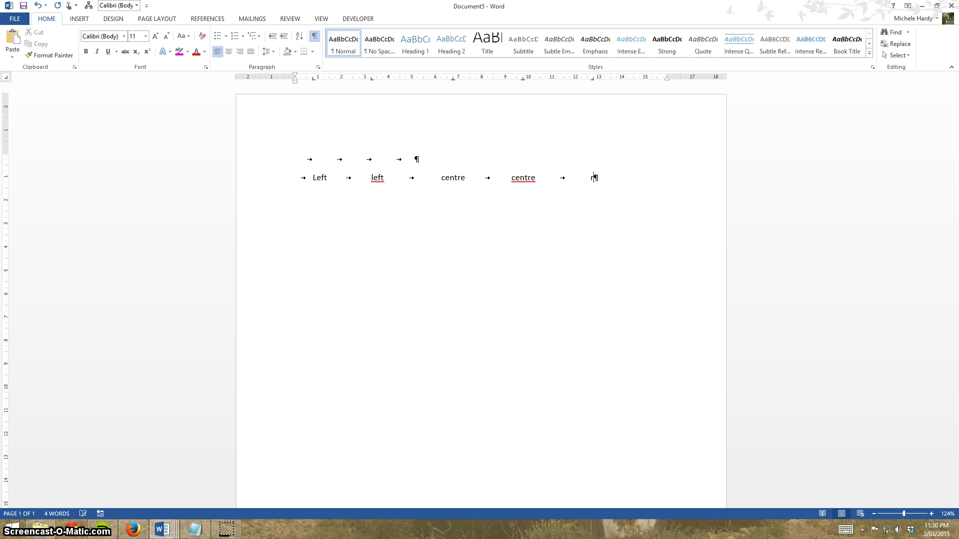
{"action": "type", "text": "ight"}
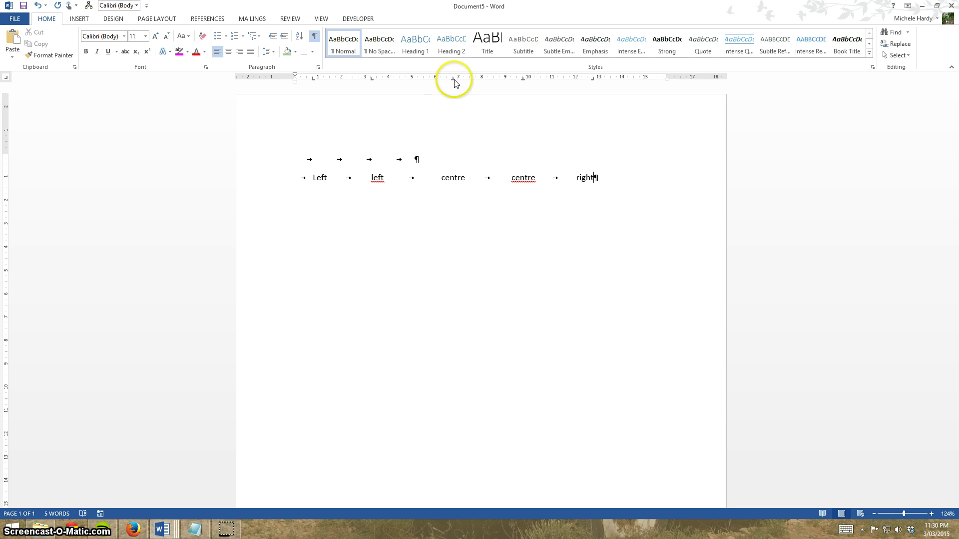
Hold the centre, left and right ruler markers to display their alignment guide lines
{"action": "left_click_drag", "start_coordinate": [454, 79], "coordinate": [454, 79]}
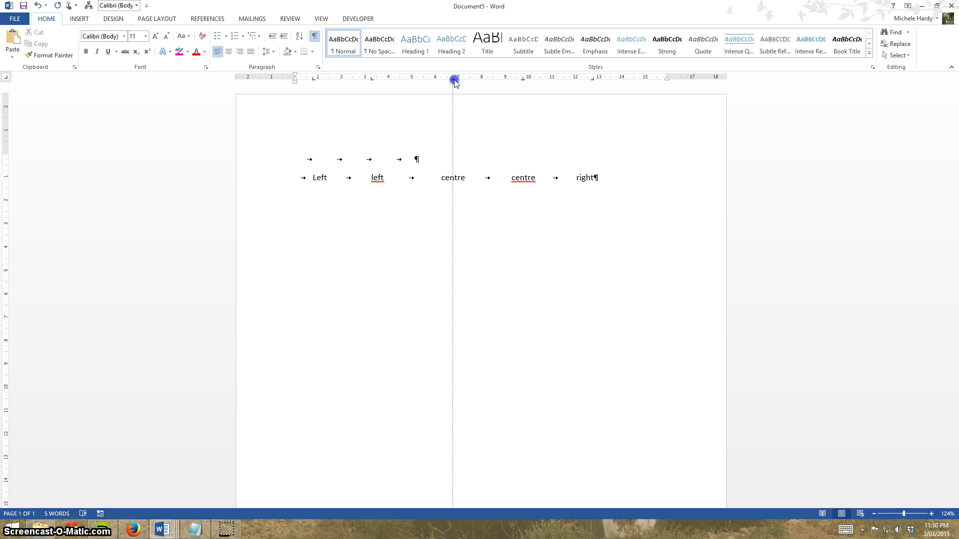
{"action": "left_click_drag", "start_coordinate": [454, 79], "coordinate": [454, 79]}
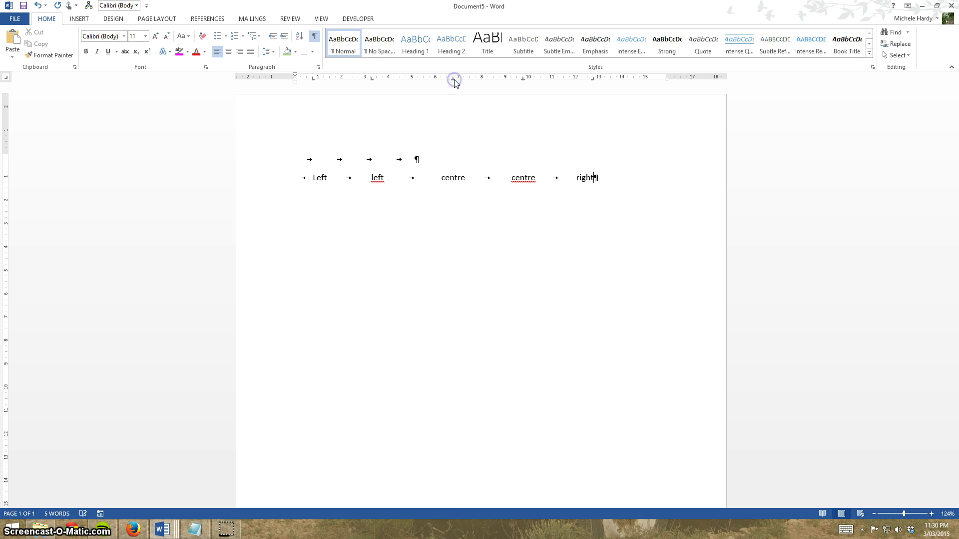
{"action": "left_click_drag", "start_coordinate": [371, 78], "coordinate": [370, 79]}
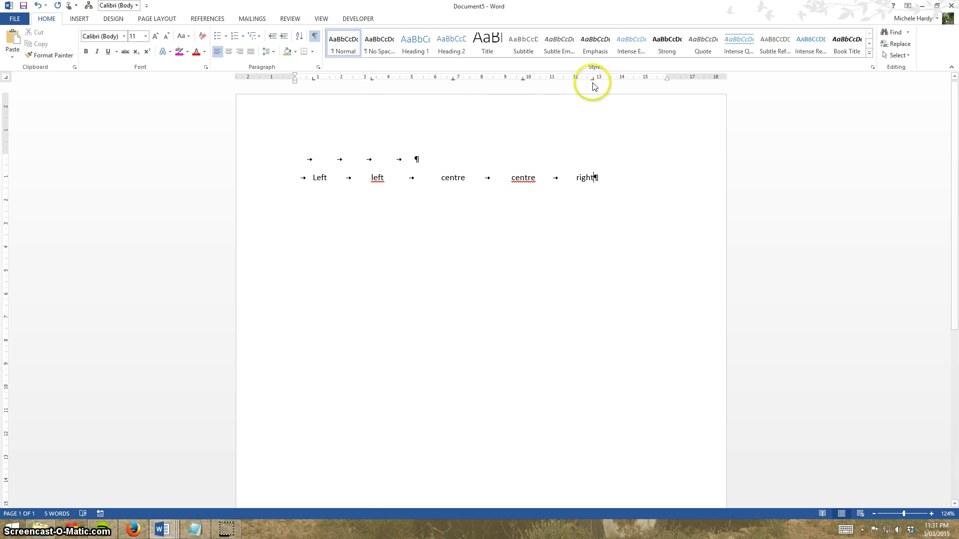
{"action": "left_click_drag", "start_coordinate": [593, 80], "coordinate": [593, 80]}
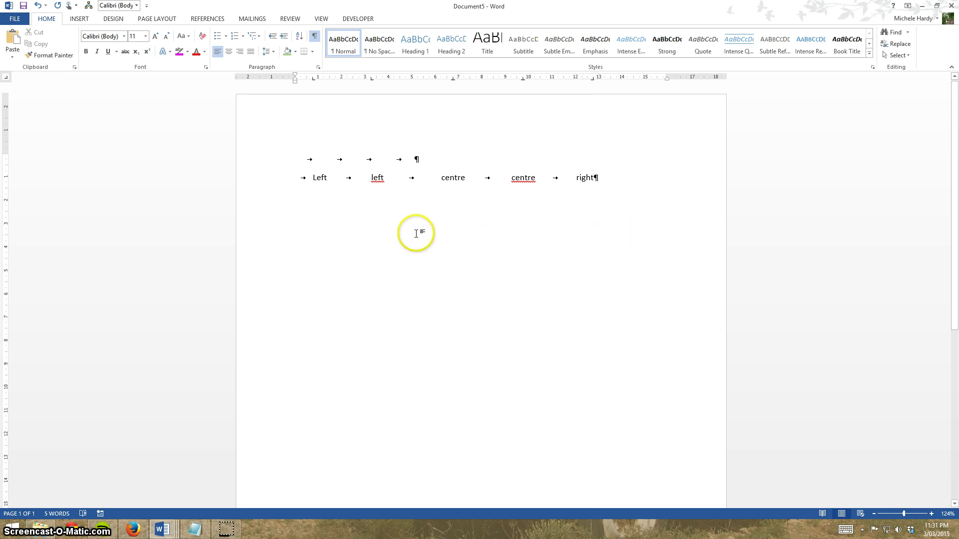
Add a third row of filler words (euhku, uiuyiyiuy, iuyiuyiyiyiy…), one at each tab stop
{"action": "key", "text": "Return"}
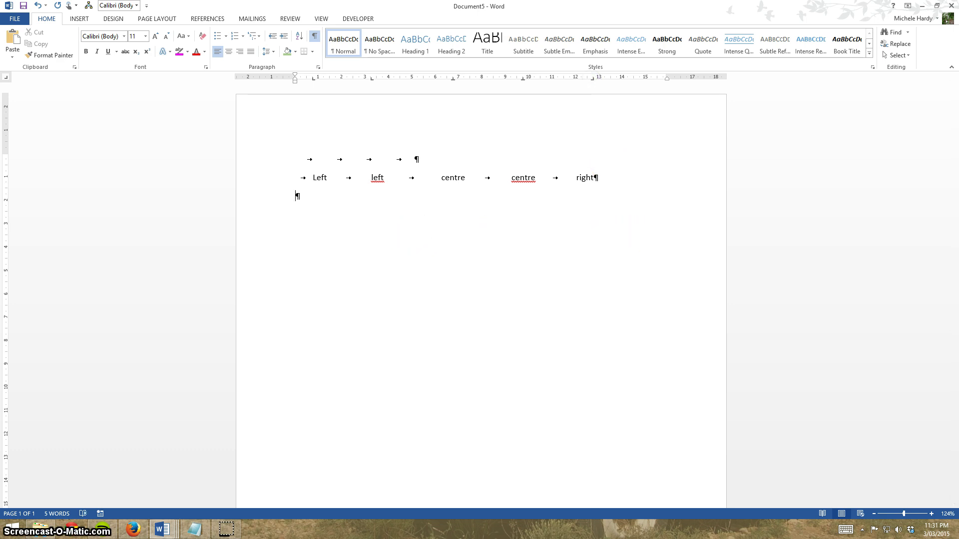
{"action": "type", "text": "euhku"}
{"action": "key", "text": "Tab"}
{"action": "type", "text": "uiuyiyiuy"}
{"action": "key", "text": "Tab"}
{"action": "type", "text": "iuyiuyiy"}
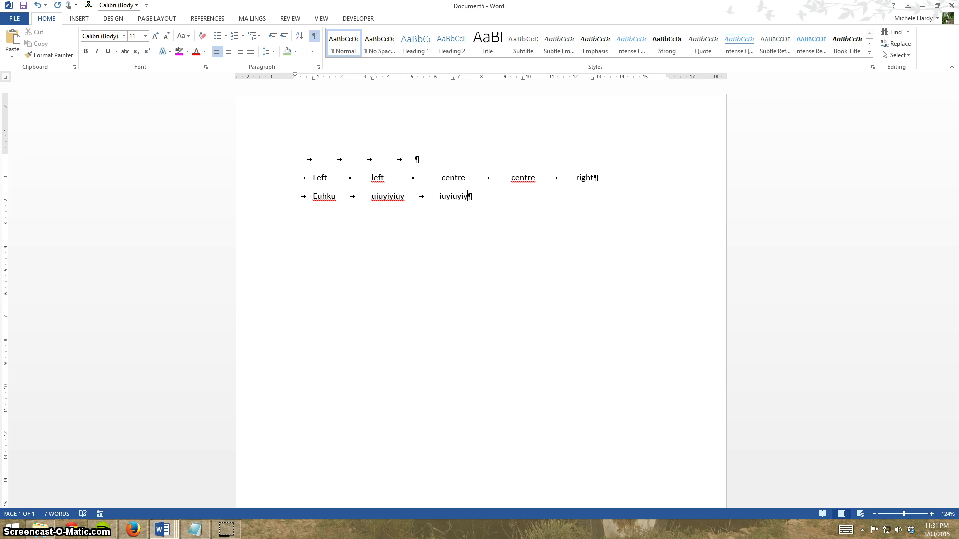
{"action": "type", "text": "iyiy"}
{"action": "key", "text": "Tab"}
{"action": "type", "text": "iyiyiyiiyiyiy"}
{"action": "key", "text": "Tab"}
{"action": "type", "text": "iii"}
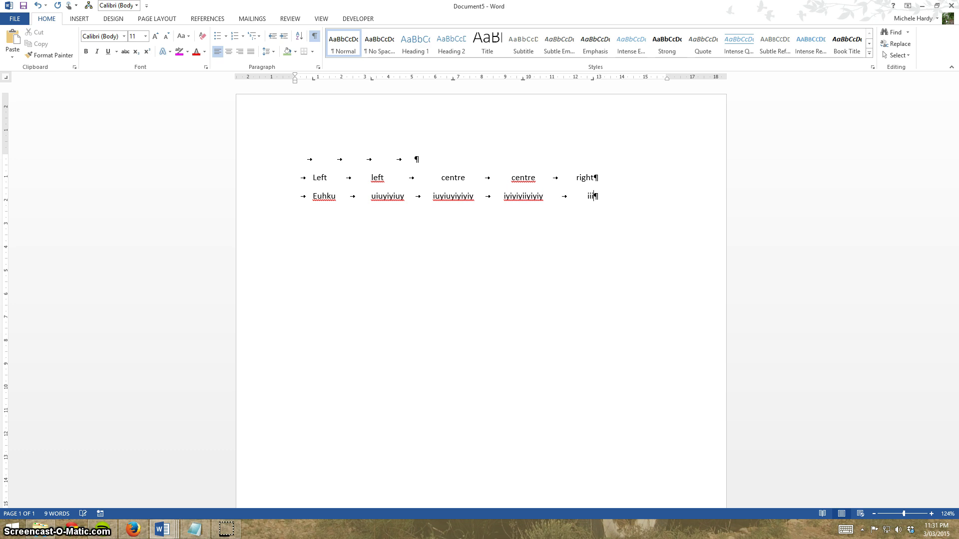
{"action": "type", "text": "i \tDh"}
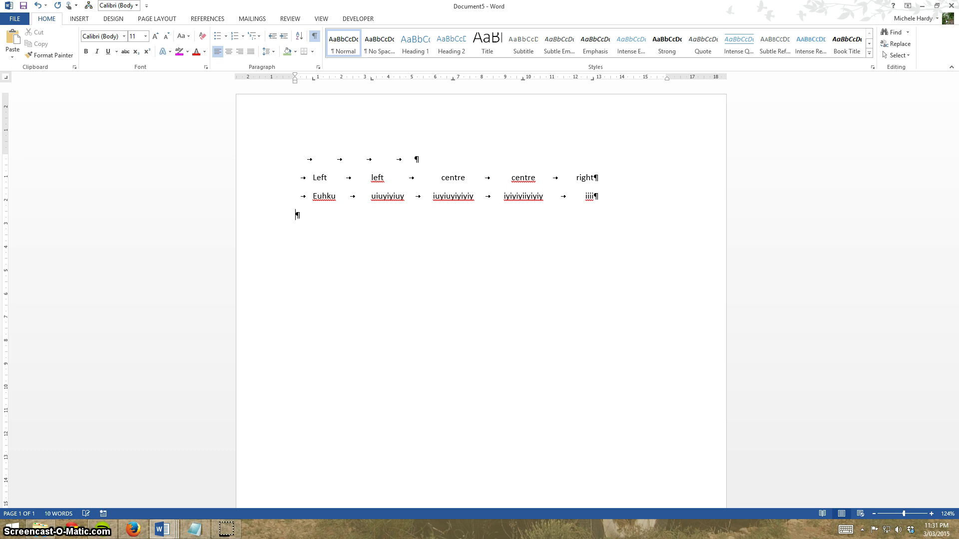
{"action": "type", "text": "dhdh"}
Type a fourth row of filler words (dhdh, djdj, jdhjjhjj) across the same tab stops
{"action": "key", "text": "Tab"}
{"action": "type", "text": "dhdh"}
{"action": "key", "text": "Tab"}
{"action": "type", "text": "dhdh"}
{"action": "key", "text": "Tab"}
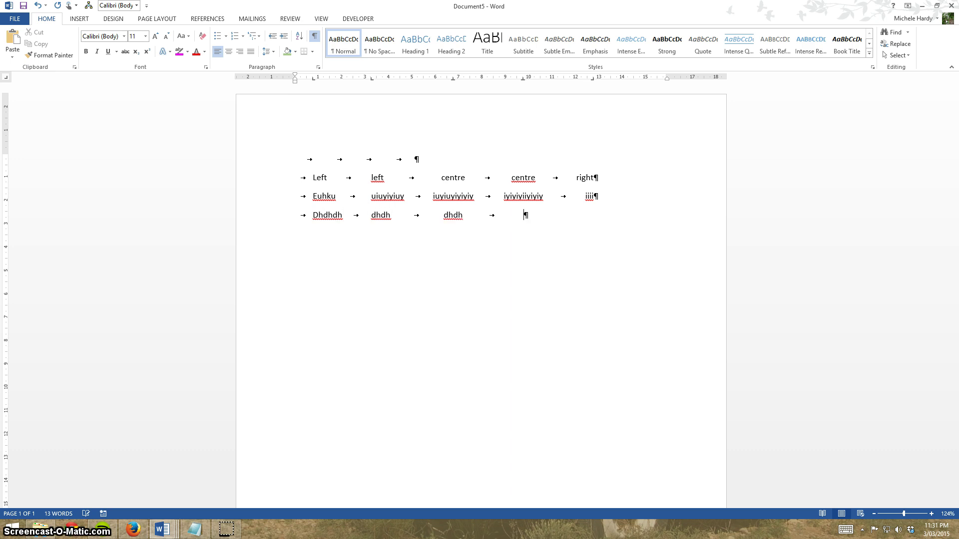
{"action": "type", "text": "djdj\tjdhjjhjj"}
Start a new paragraph with a decimal tab near 3.5 cm and a bar tab near 7 cm
{"action": "key", "text": "Return"}
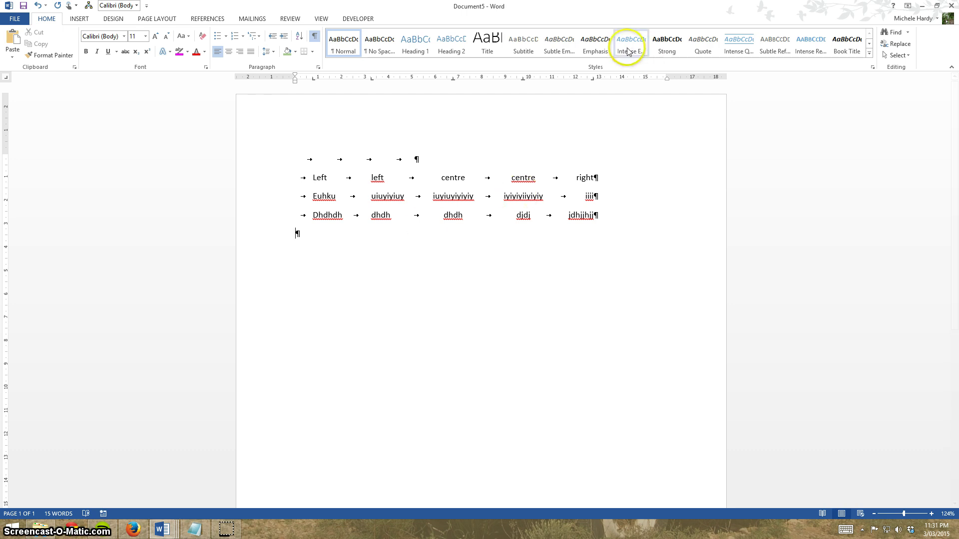
{"action": "left_click", "coordinate": [373, 78]}
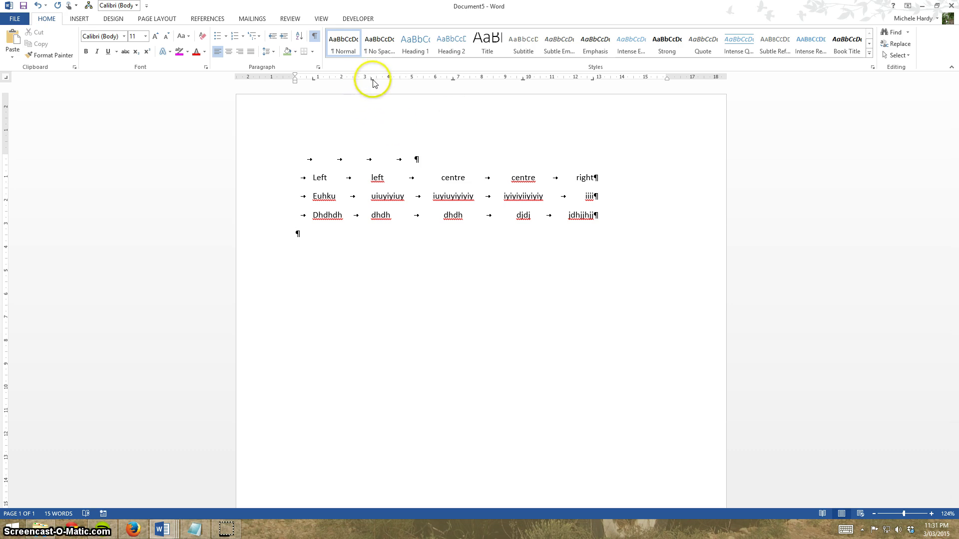
{"action": "left_click", "coordinate": [6, 77]}
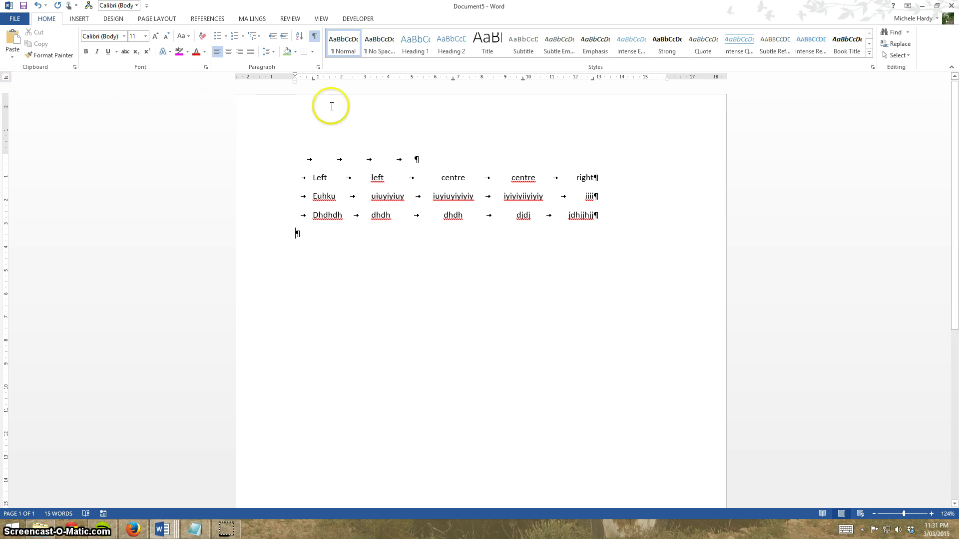
{"action": "left_click", "coordinate": [377, 77]}
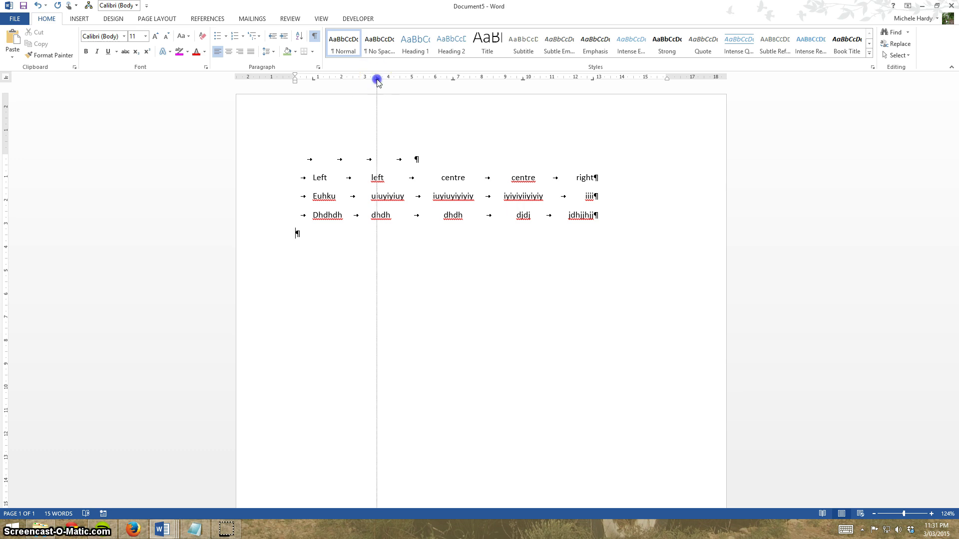
{"action": "left_click", "coordinate": [467, 126]}
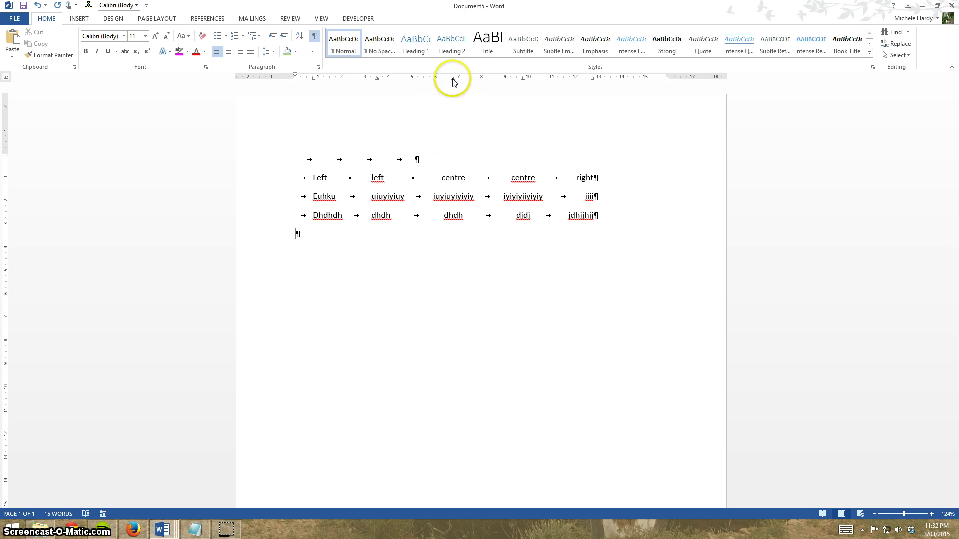
{"action": "left_click", "coordinate": [464, 124]}
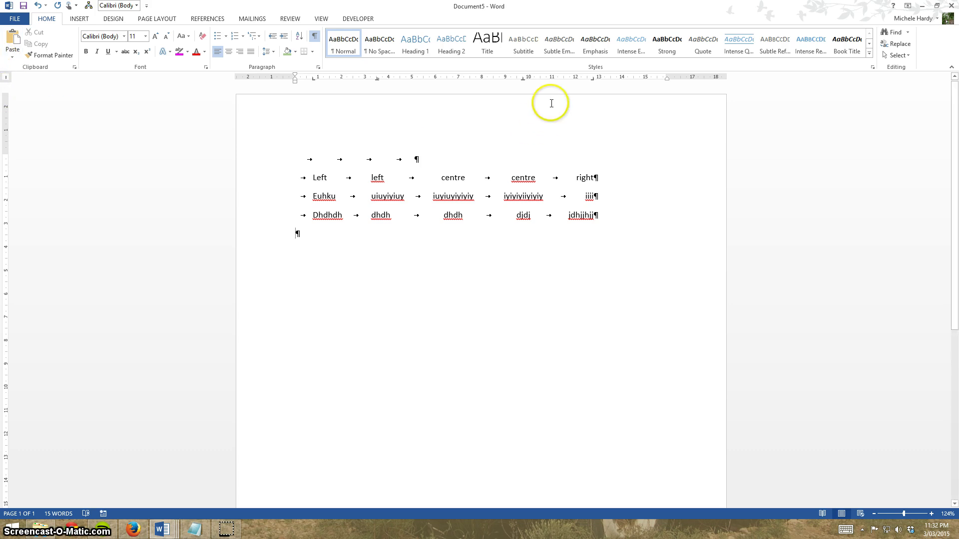
{"action": "left_click", "coordinate": [464, 78]}
Type the row Left, 123.32, djhsjhd, hkhk across the new tab stops
{"action": "key", "text": "Tab"}
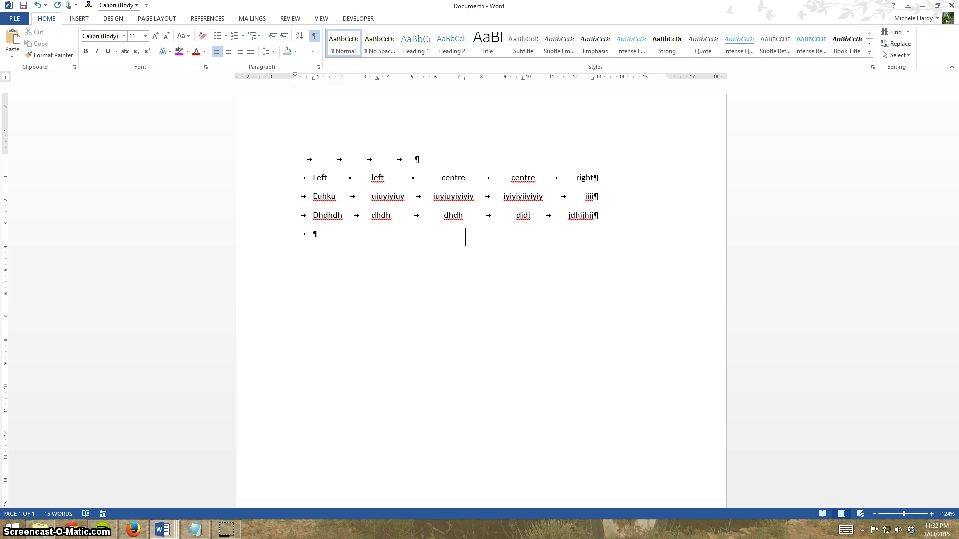
{"action": "type", "text": "left"}
{"action": "key", "text": "Tab"}
{"action": "type", "text": "djhsjhd"}
{"action": "key", "text": "Tab"}
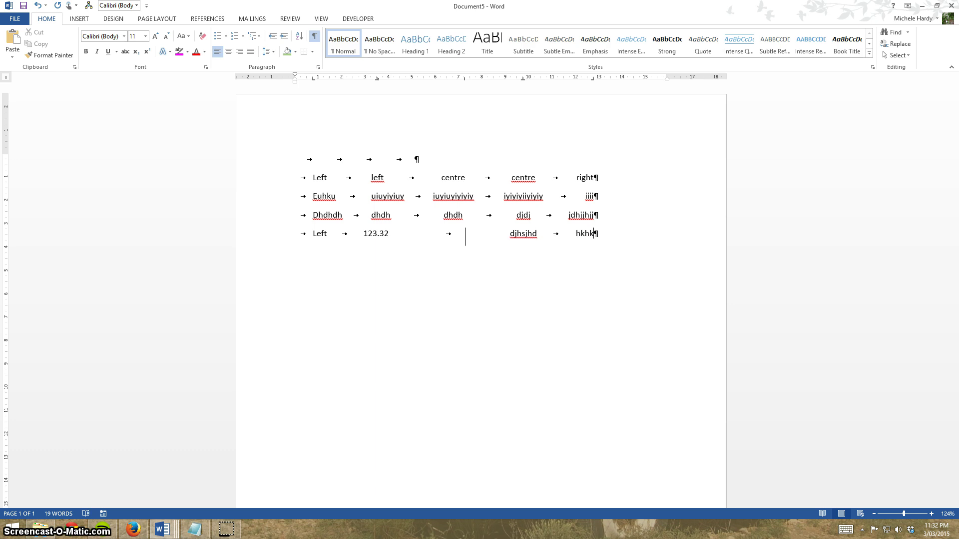
{"action": "type", "text": "hkhk"}
Start a second row with Left and 22.1234 on the decimal stop
{"action": "key", "text": "Return"}
{"action": "key", "text": "Tab"}
{"action": "type", "text": "Left"}
{"action": "key", "text": "Tab"}
{"action": "type", "text": "22.1234"}
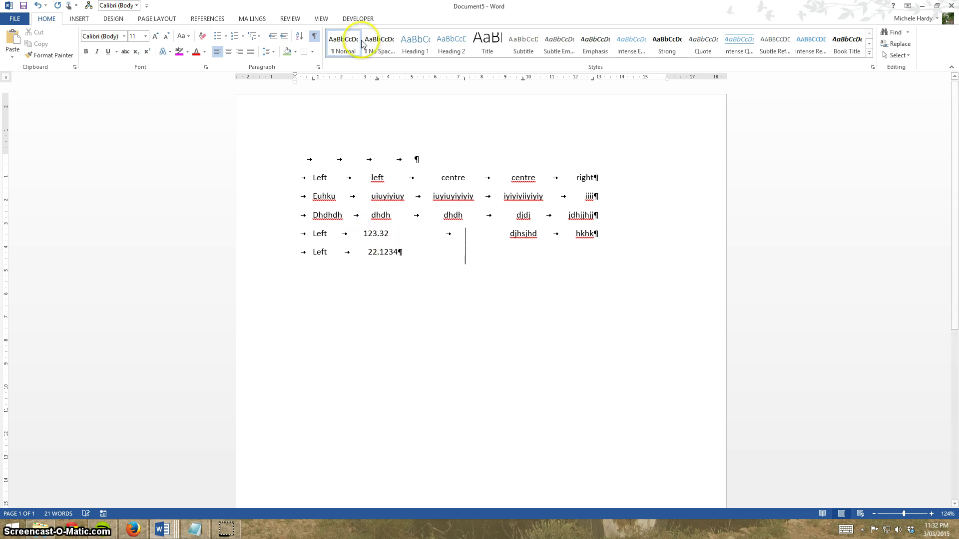
Continue the 22.1234 row with dhdh and jshdkahkkk, then add an empty paragraph
{"action": "left_click_drag", "start_coordinate": [378, 80], "coordinate": [378, 81]}
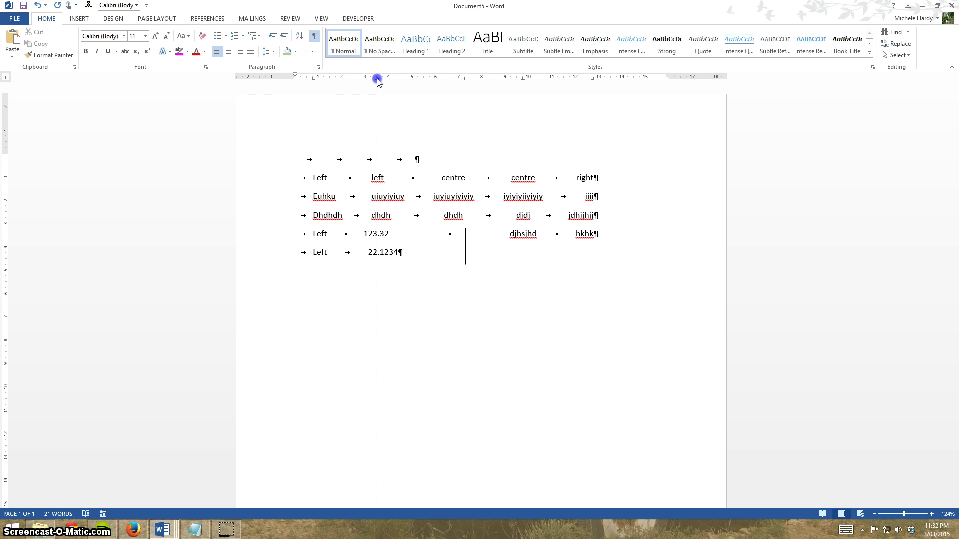
{"action": "left_click_drag", "start_coordinate": [378, 81], "coordinate": [377, 78]}
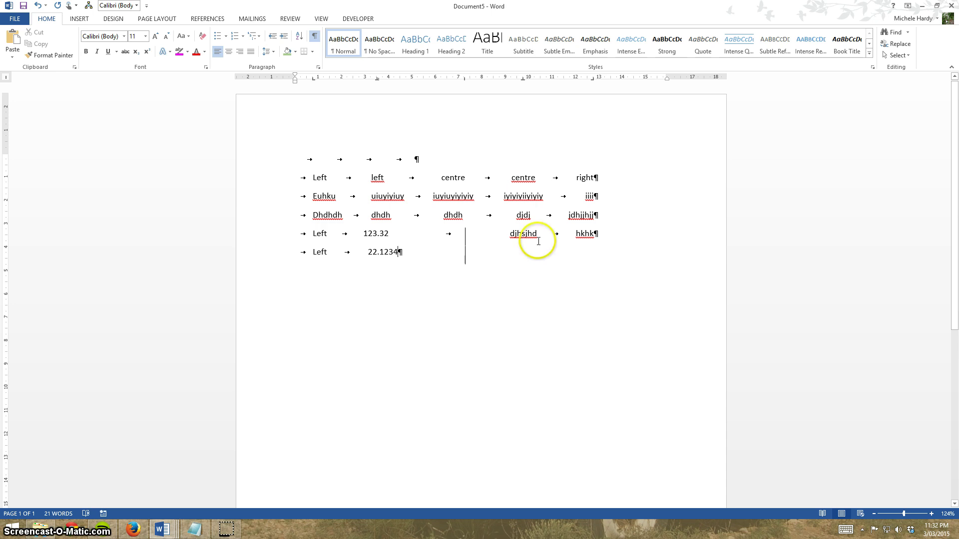
{"action": "double_click", "coordinate": [525, 250]}
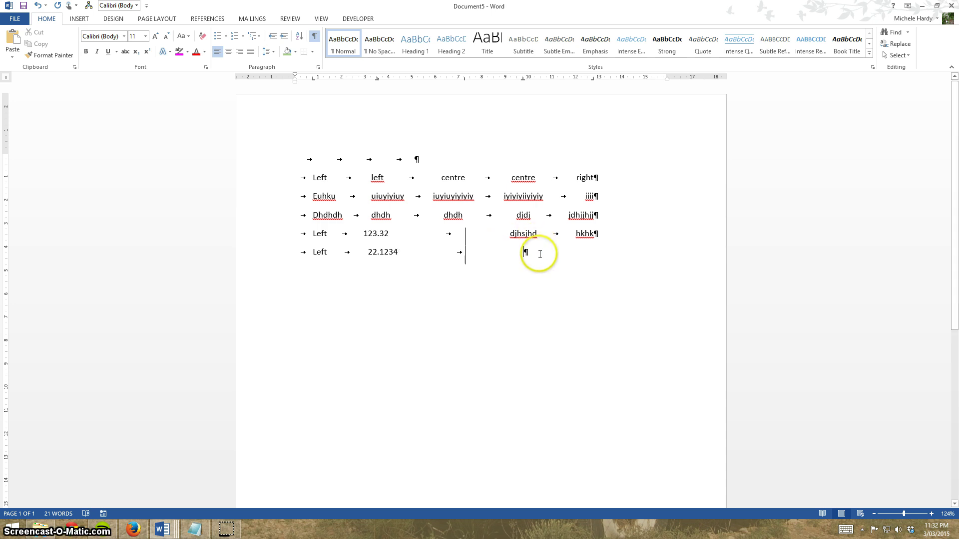
{"action": "type", "text": "dhdh"}
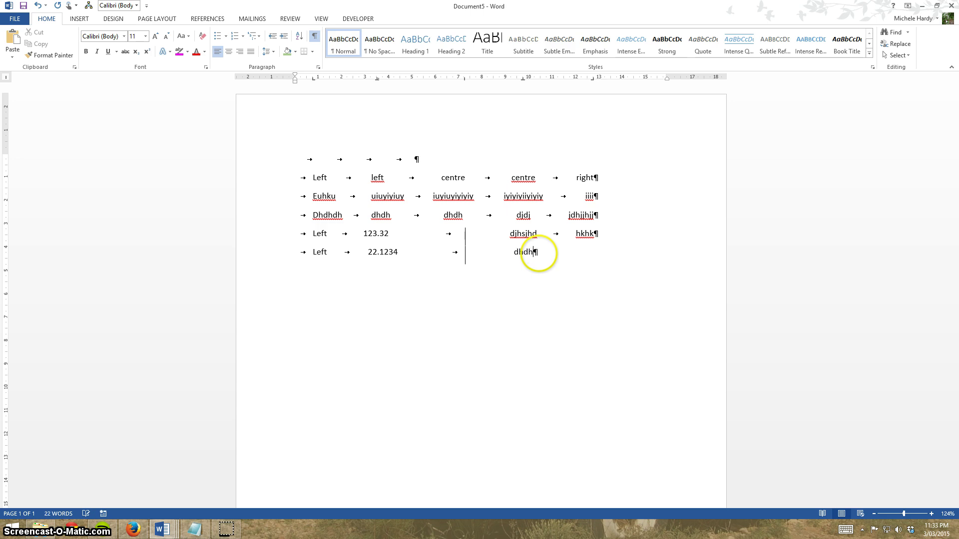
{"action": "key", "text": "Tab"}
{"action": "type", "text": "jshdkahkkk"}
{"action": "key", "text": "Return"}
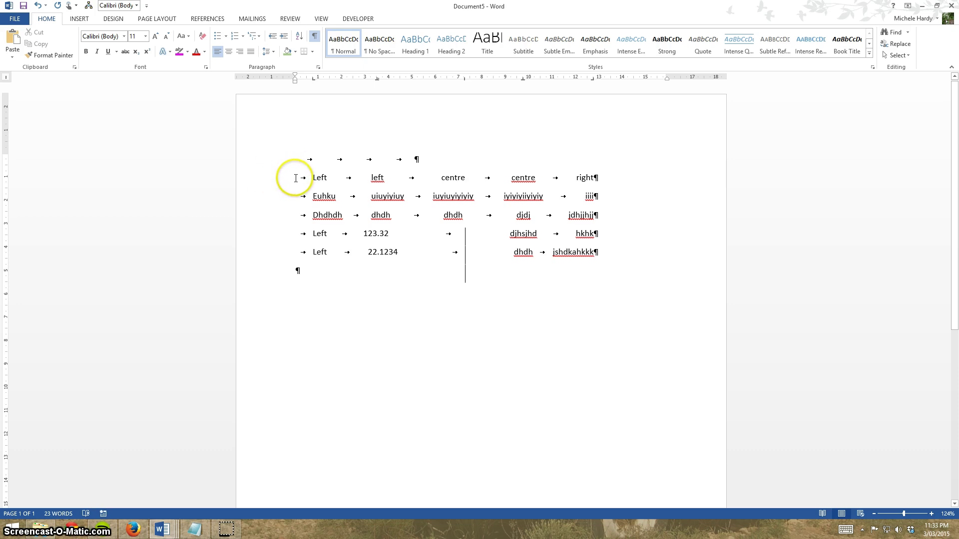
Select the first two tabbed rows and open the Paragraph dialog for them
{"action": "left_click_drag", "start_coordinate": [294, 178], "coordinate": [638, 197]}
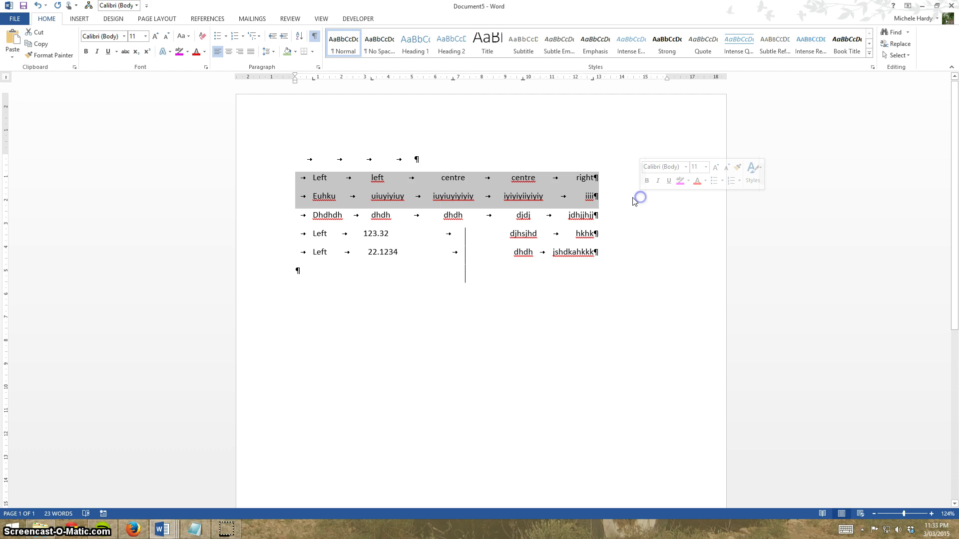
{"action": "left_click", "coordinate": [318, 66]}
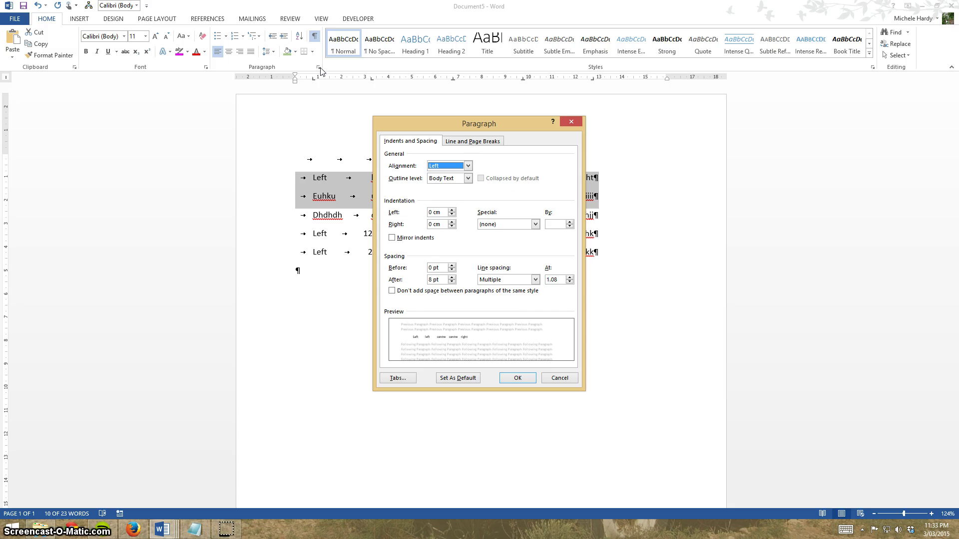
In the Tabs dialog, give the 6.75 cm stop leader style 2 (dots)
{"action": "left_click", "coordinate": [398, 378]}
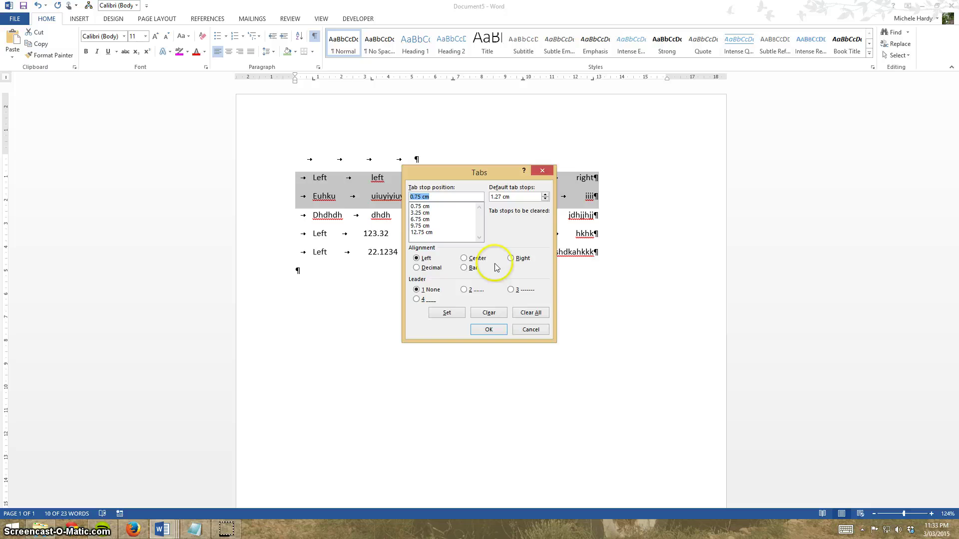
{"action": "left_click_drag", "start_coordinate": [454, 181], "coordinate": [481, 242]}
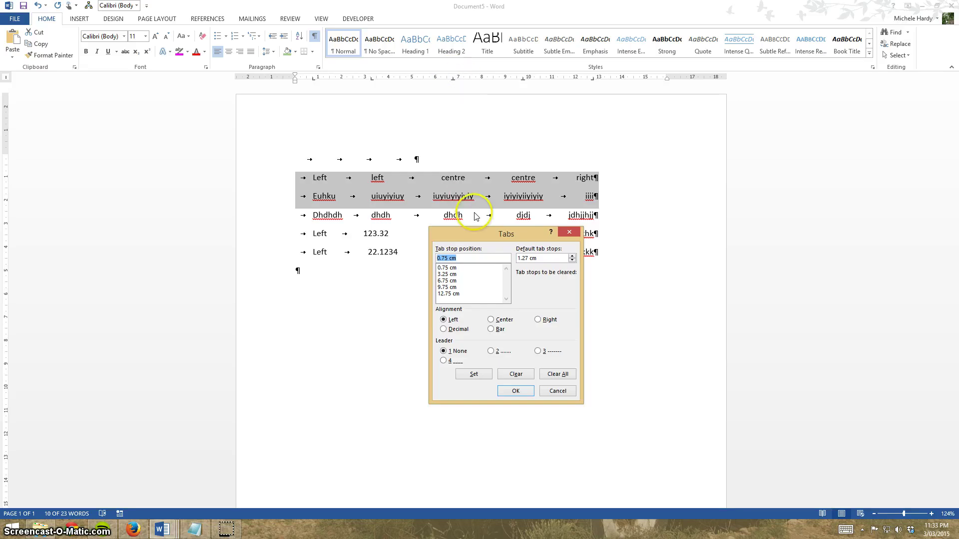
{"action": "left_click", "coordinate": [452, 281]}
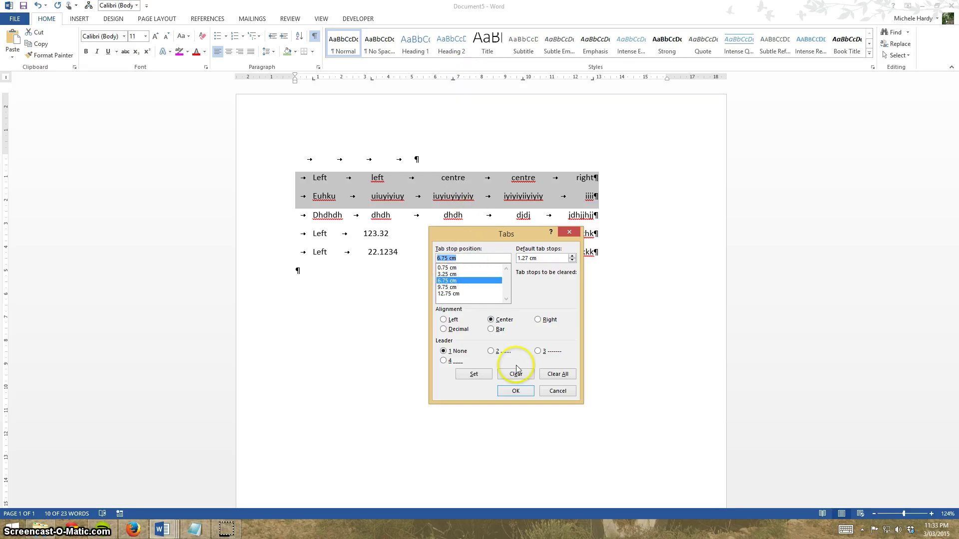
{"action": "left_click", "coordinate": [504, 353]}
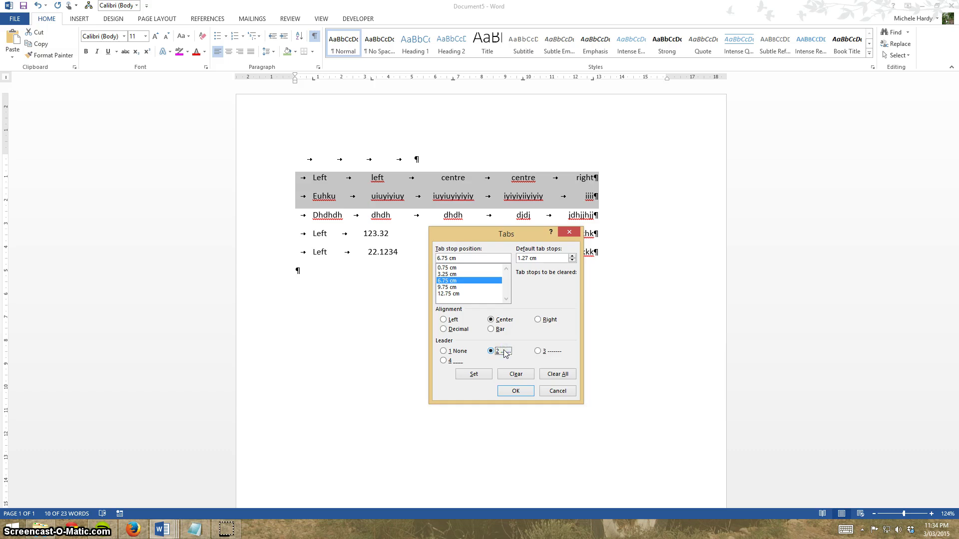
{"action": "left_click", "coordinate": [517, 391]}
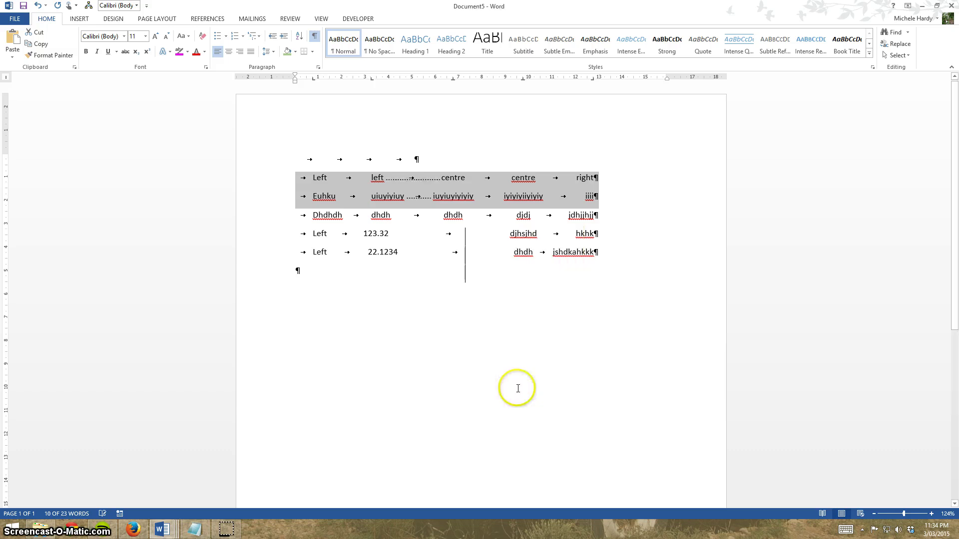
{"action": "left_click", "coordinate": [431, 281]}
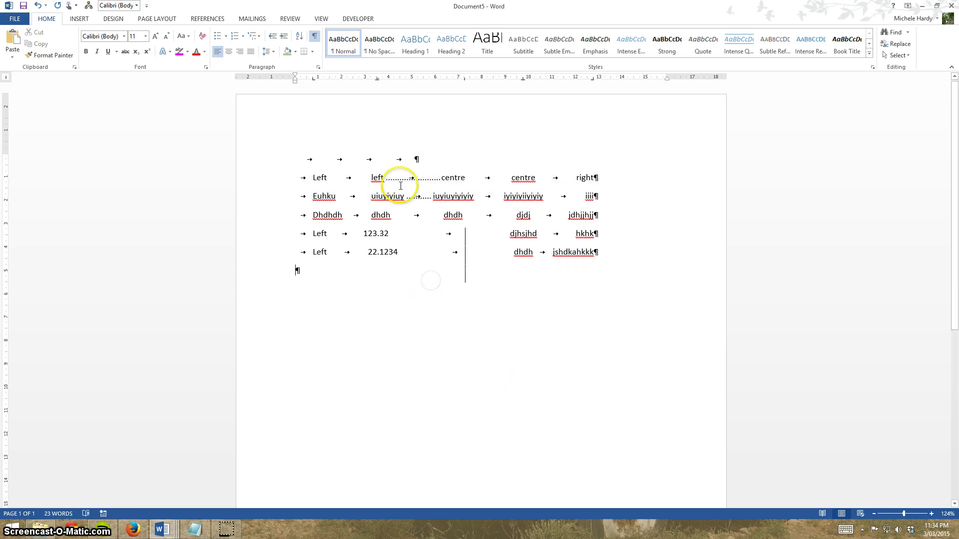
Turn off Show/Hide ¶ so tab arrows and paragraph marks disappear
{"action": "left_click", "coordinate": [314, 36]}
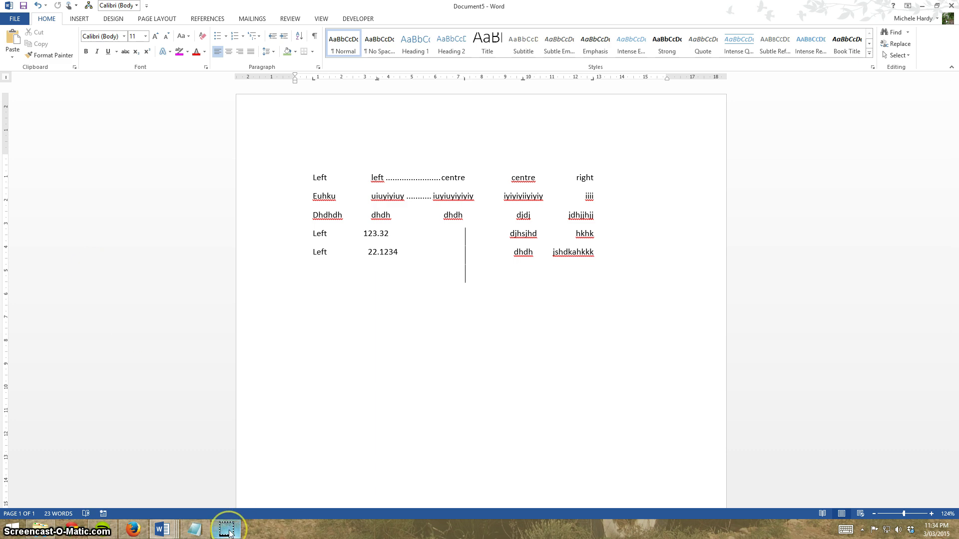
{"action": "mouse_move", "coordinate": [231, 534]}
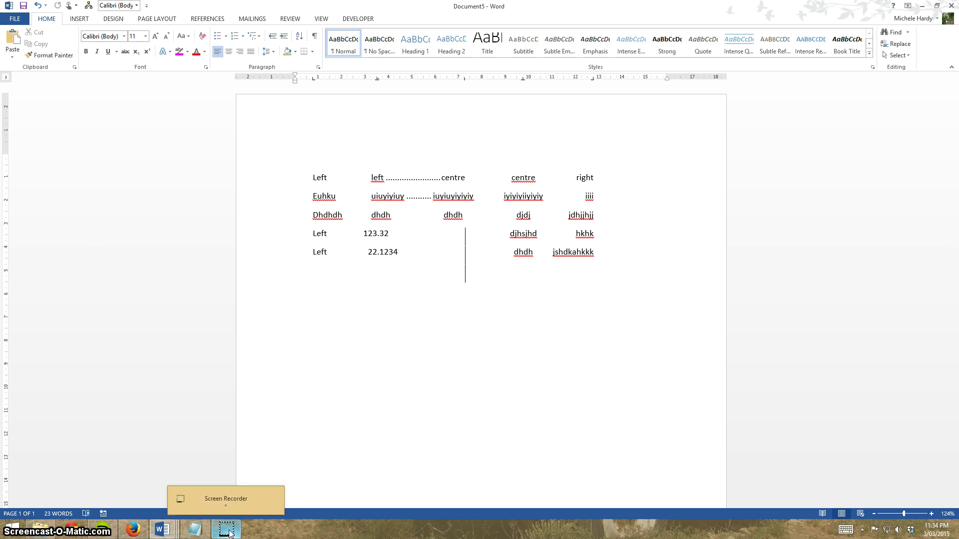